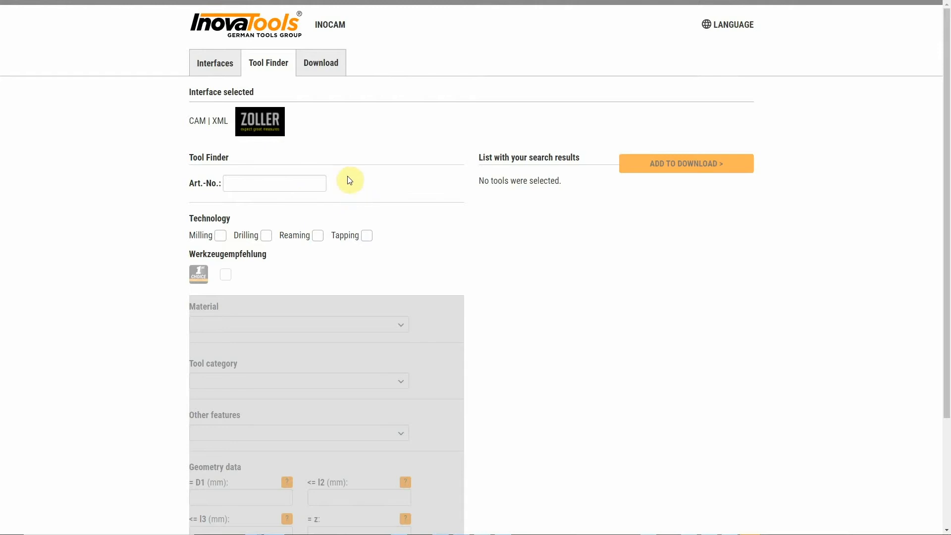
Look up articles 233 and 332 by article number and add both to the search results list
{"action": "left_click", "coordinate": [233, 186]}
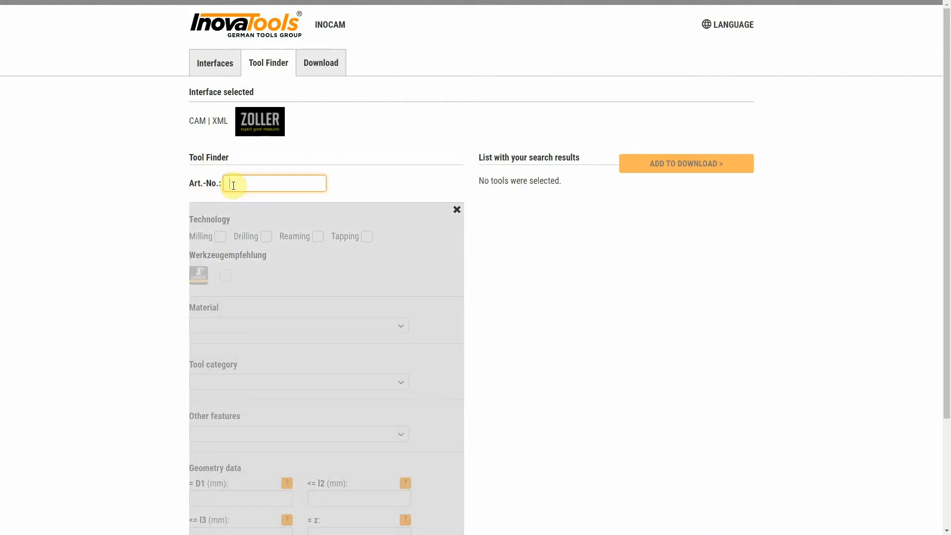
{"action": "type", "text": "23332"}
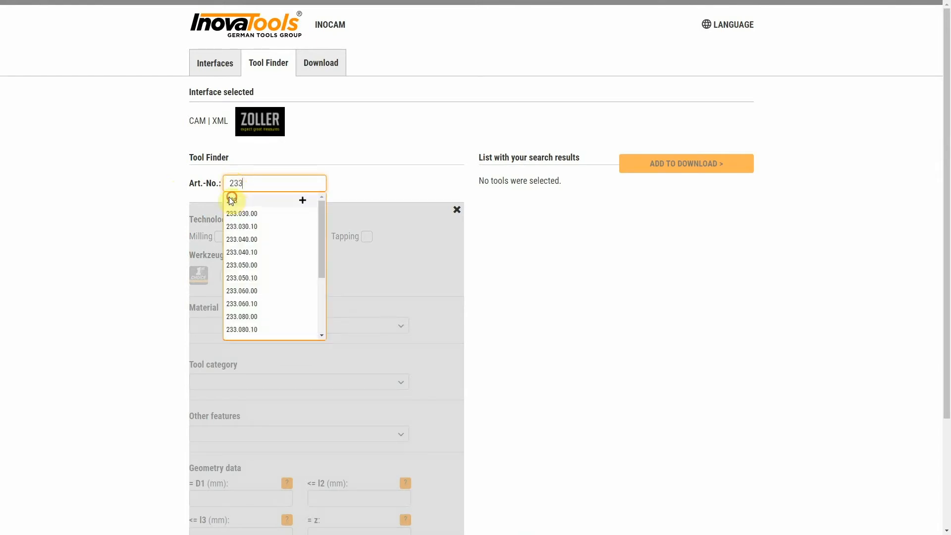
{"action": "left_click", "coordinate": [232, 199]}
{"action": "type", "text": "332"}
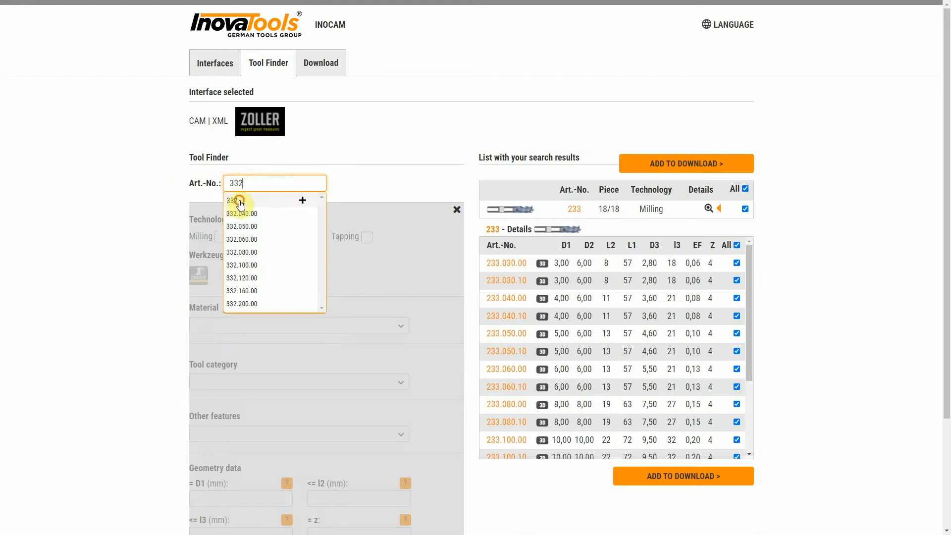
{"action": "left_click", "coordinate": [233, 200]}
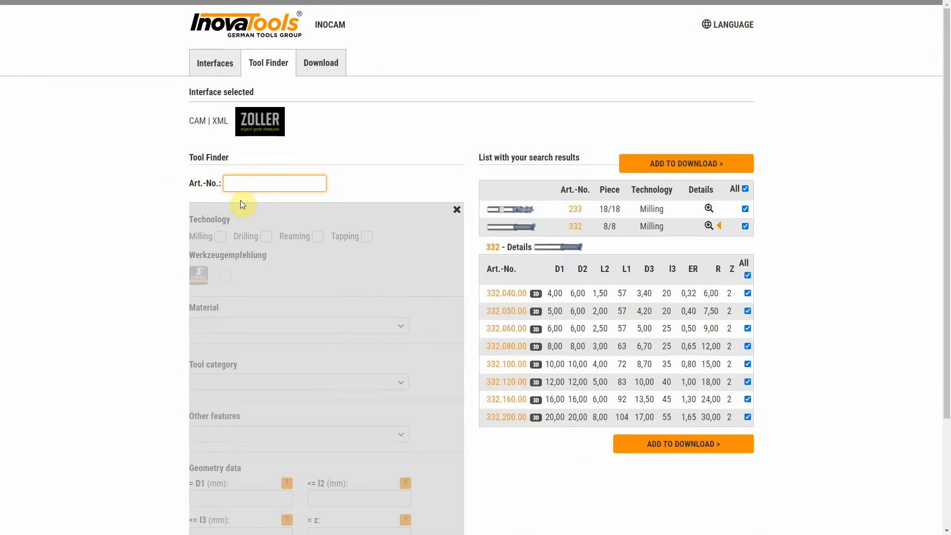
Deselect tools 332.050.00 and 332.040.00 and the whole 332 article
{"action": "left_click", "coordinate": [748, 311]}
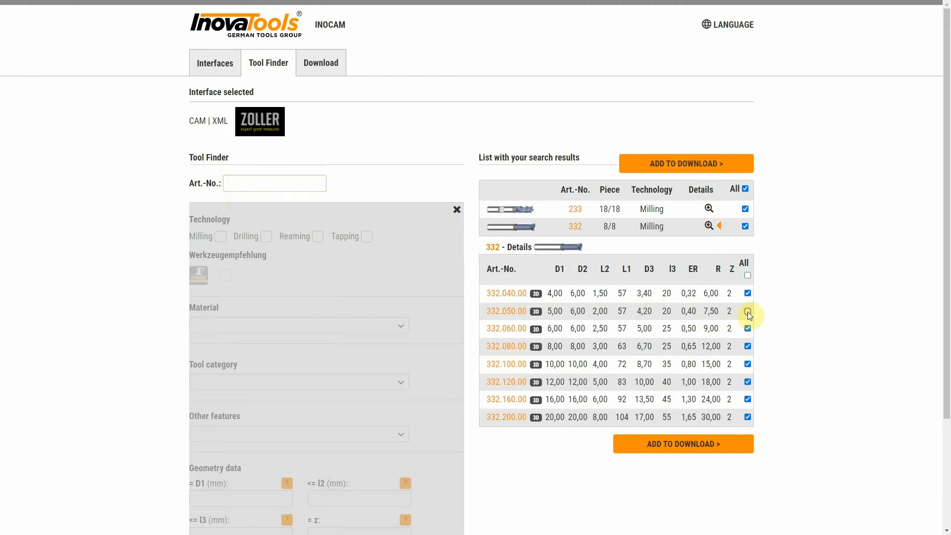
{"action": "left_click", "coordinate": [748, 293]}
{"action": "left_click", "coordinate": [745, 226]}
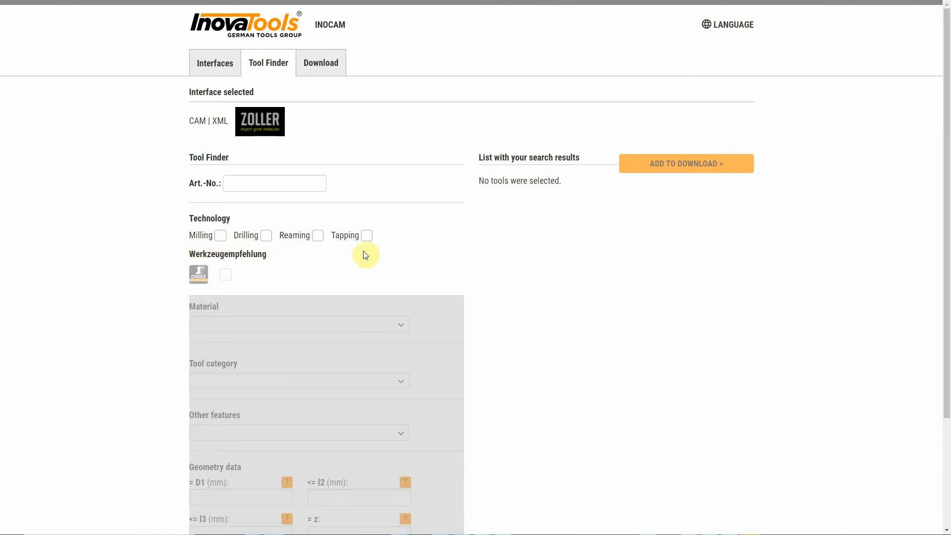
Filter the tool finder by Milling technology and Aluminium long-chipping material
{"action": "left_click", "coordinate": [219, 239]}
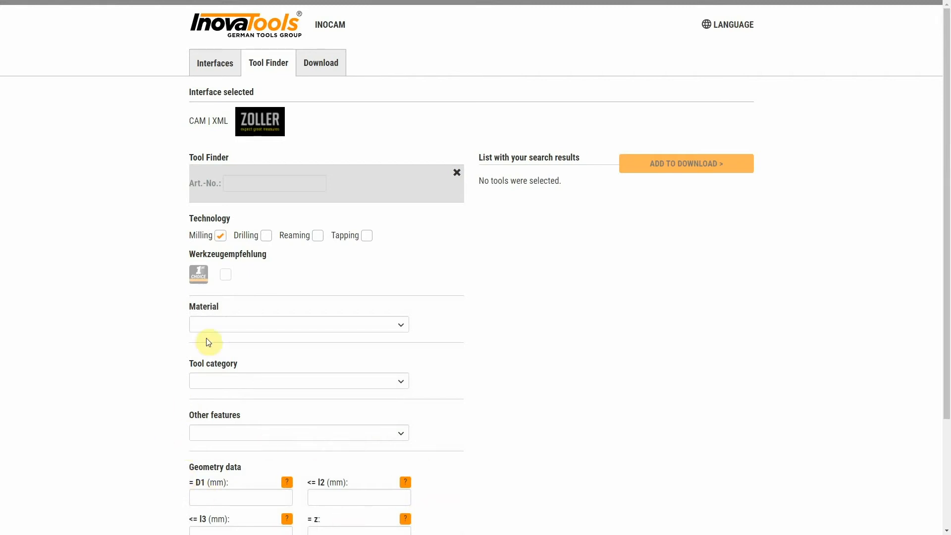
{"action": "left_click", "coordinate": [215, 327]}
{"action": "scroll", "coordinate": [218, 356], "scroll_direction": "down", "scroll_amount": 10}
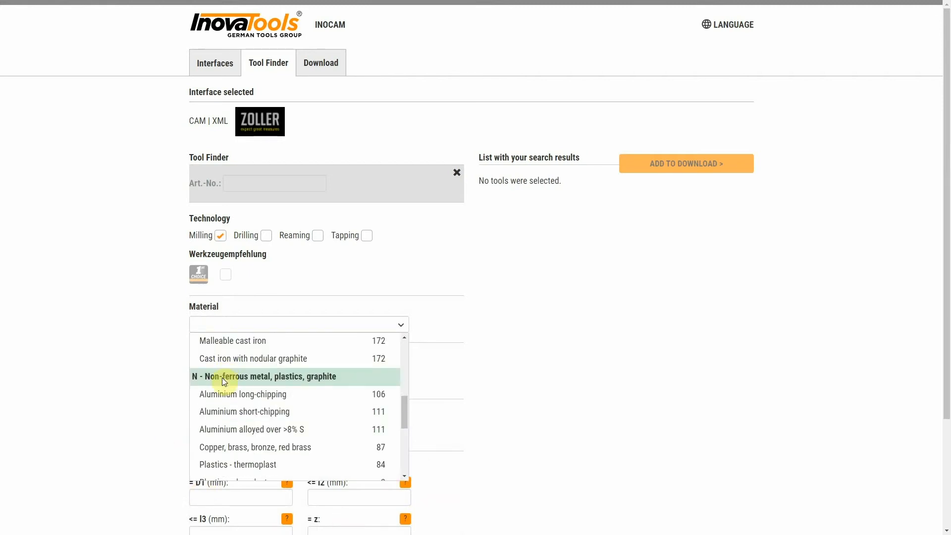
{"action": "left_click", "coordinate": [218, 393]}
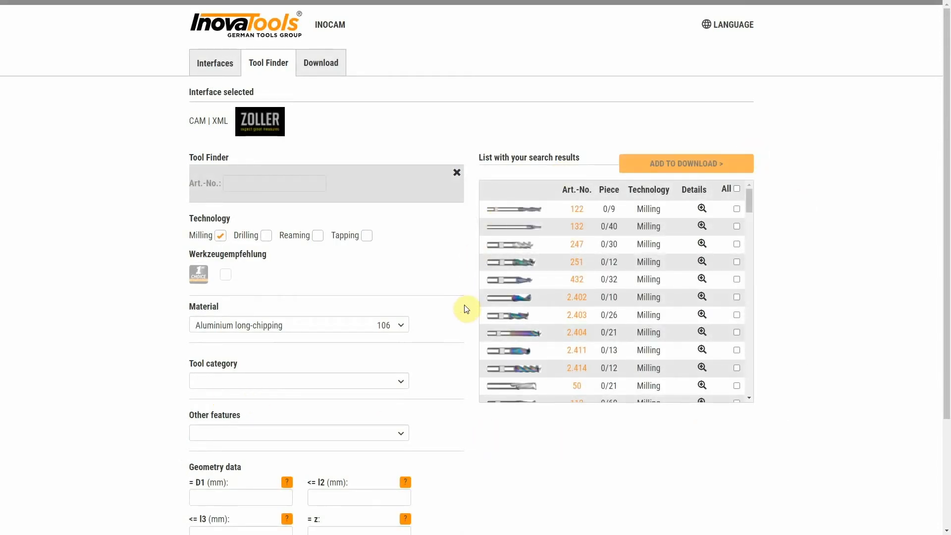
Reset the material to No choice and filter by tool category Profile cutters HSC ball-nosed
{"action": "left_click", "coordinate": [327, 328]}
{"action": "left_click", "coordinate": [254, 341]}
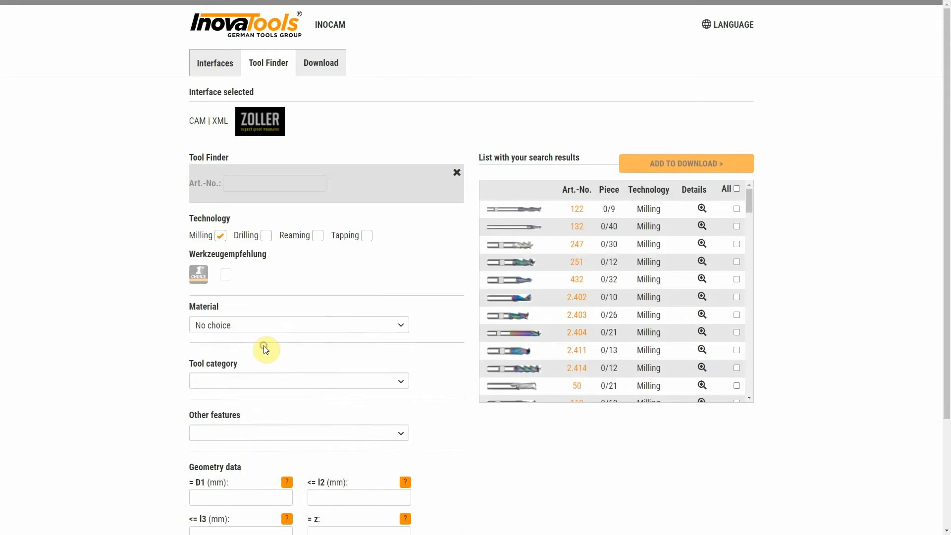
{"action": "left_click", "coordinate": [256, 388]}
{"action": "scroll", "coordinate": [259, 396], "scroll_direction": "down", "scroll_amount": 5}
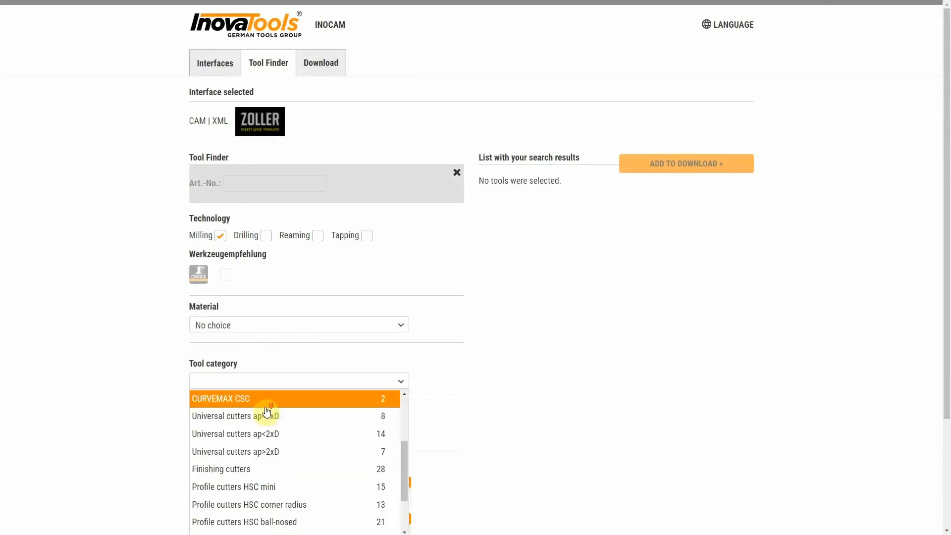
{"action": "left_click", "coordinate": [254, 520]}
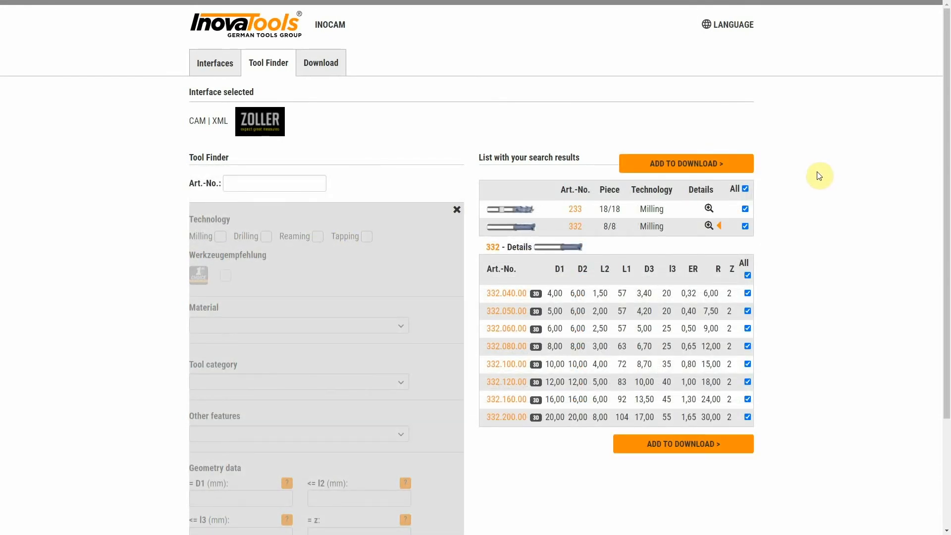
Add the selected tools to the download and include cutting data
{"action": "left_click", "coordinate": [727, 167]}
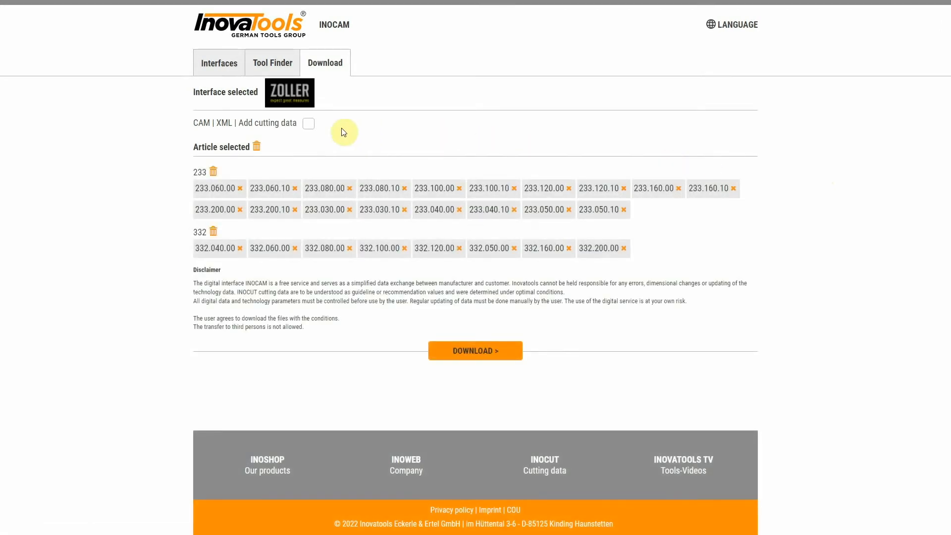
{"action": "left_click", "coordinate": [308, 124]}
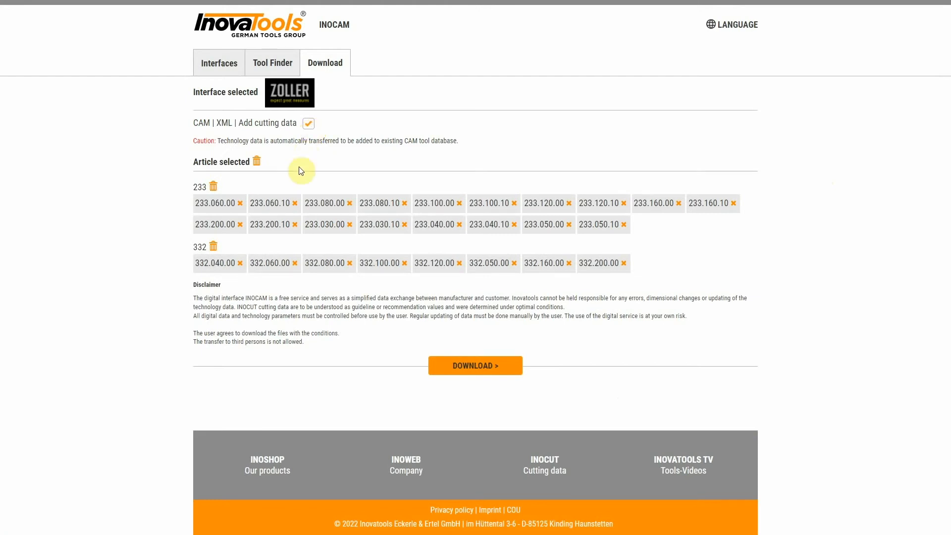
Remove tools 233.060.10, 233.030.10 and the whole 332 article from the selection, then download the files
{"action": "left_click", "coordinate": [295, 203]}
{"action": "left_click", "coordinate": [350, 225]}
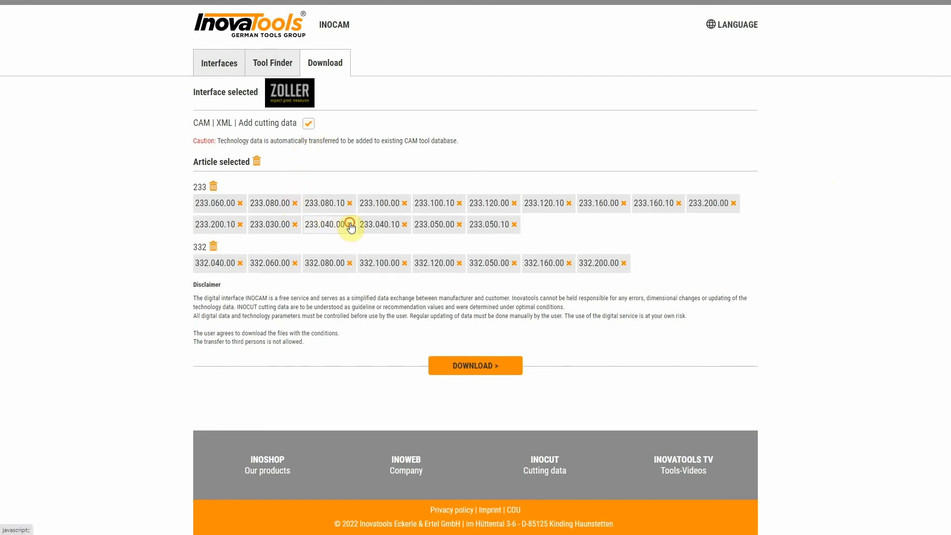
{"action": "left_click", "coordinate": [212, 248]}
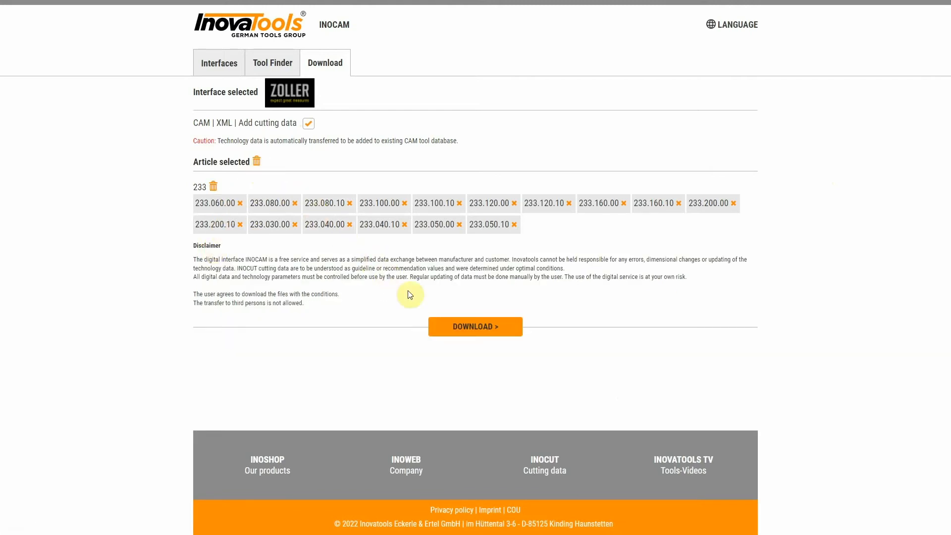
{"action": "left_click", "coordinate": [448, 328]}
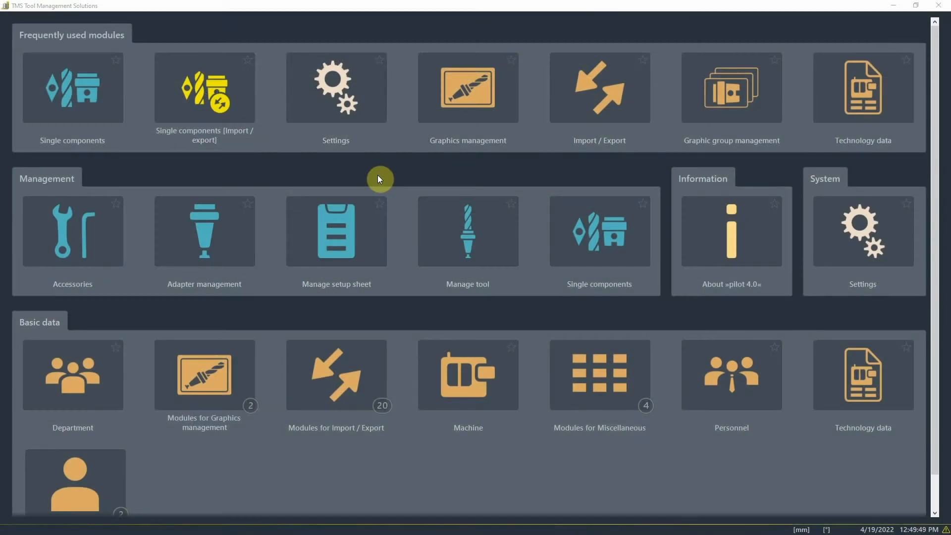
Open the single components import/export module and set the import filter to ZOLLER-ZIP
{"action": "left_click", "coordinate": [249, 114]}
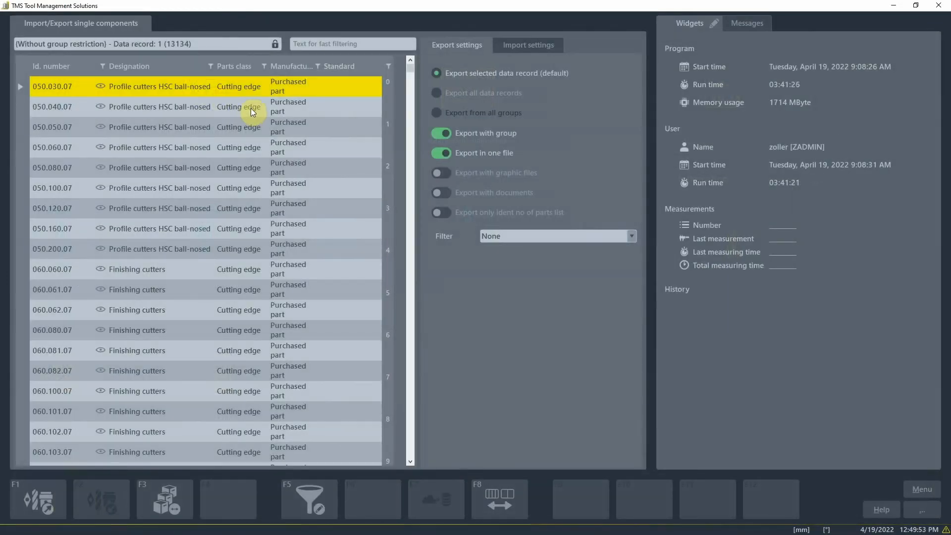
{"action": "left_click", "coordinate": [511, 52]}
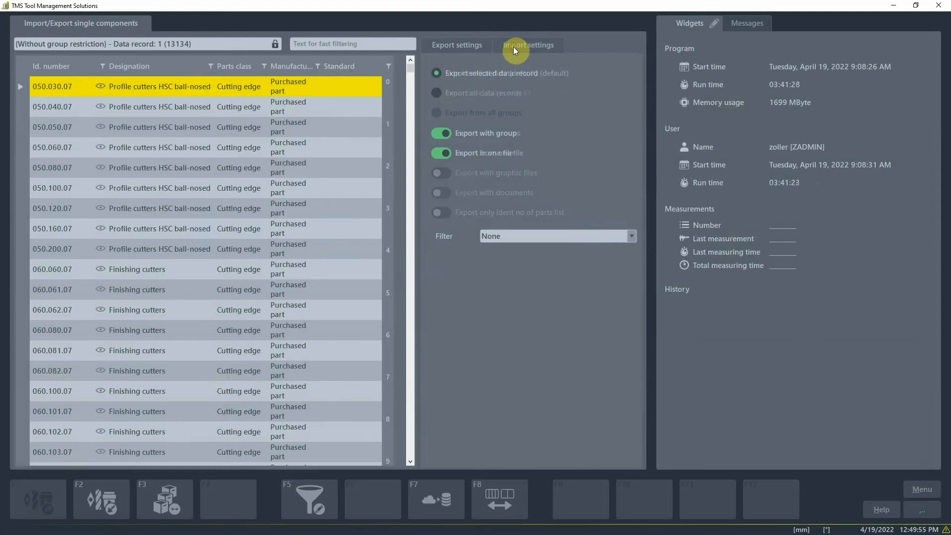
{"action": "left_click", "coordinate": [512, 233]}
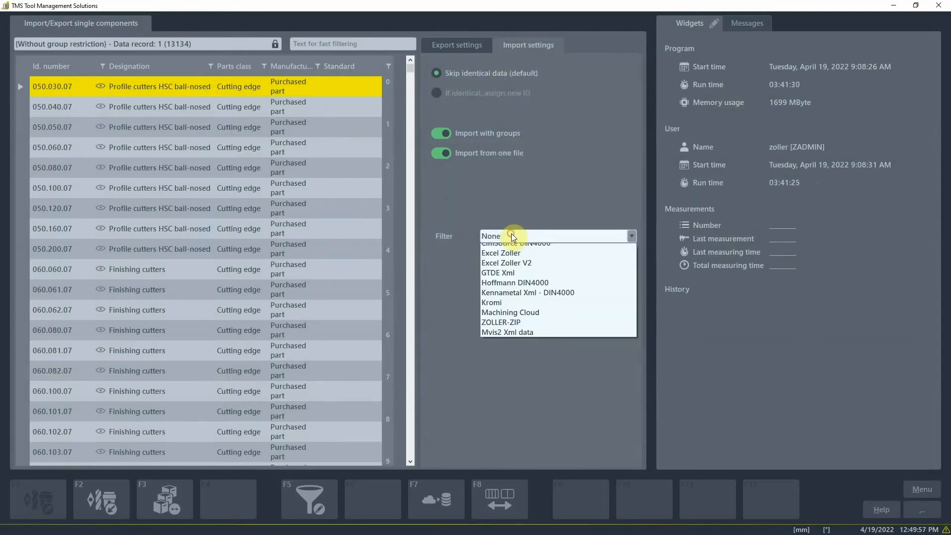
{"action": "left_click", "coordinate": [511, 337]}
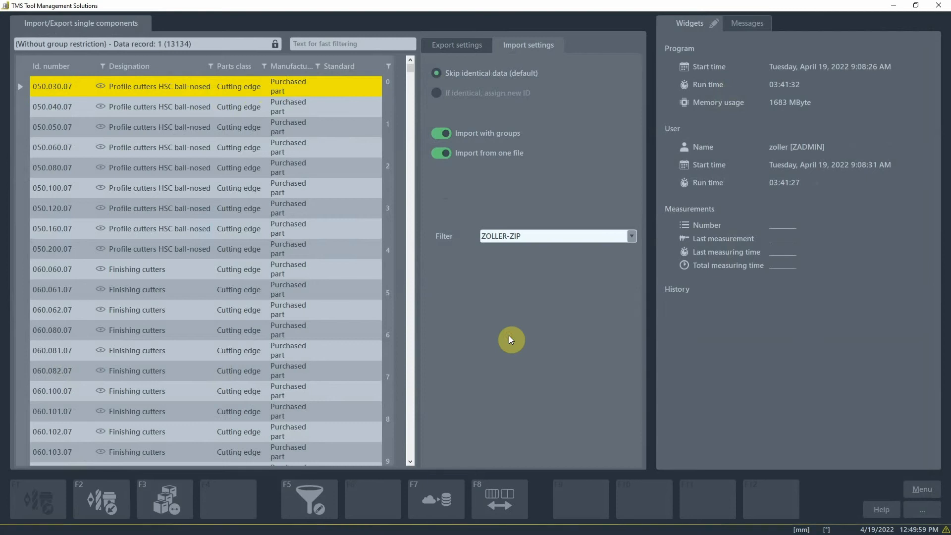
Import the file ZOLLER_TMS_19.04.22_12-38-53.zzip
{"action": "left_click", "coordinate": [113, 504]}
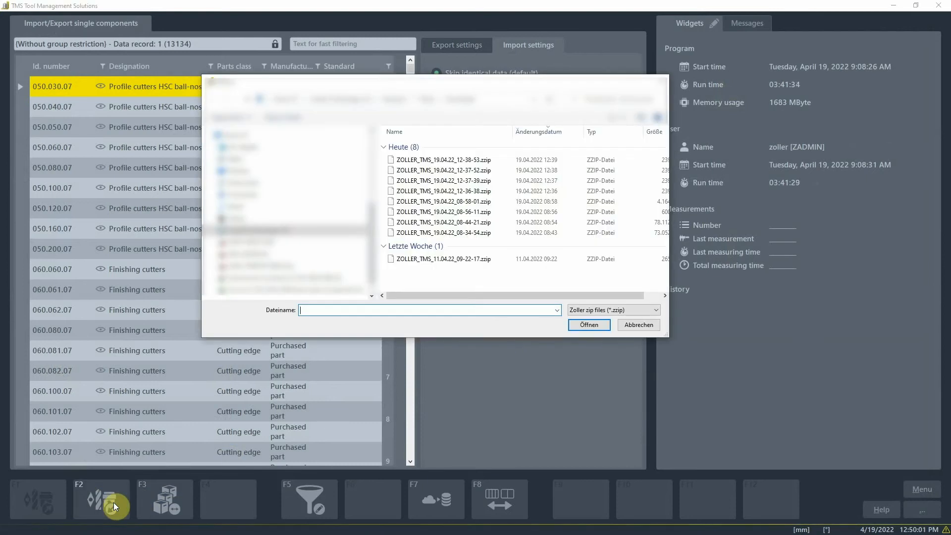
{"action": "left_click", "coordinate": [434, 160]}
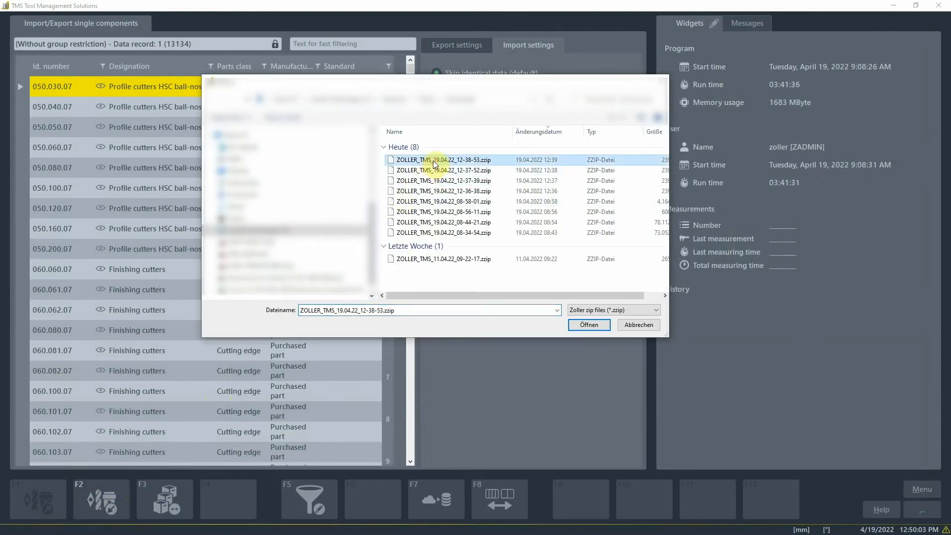
{"action": "left_click", "coordinate": [578, 325]}
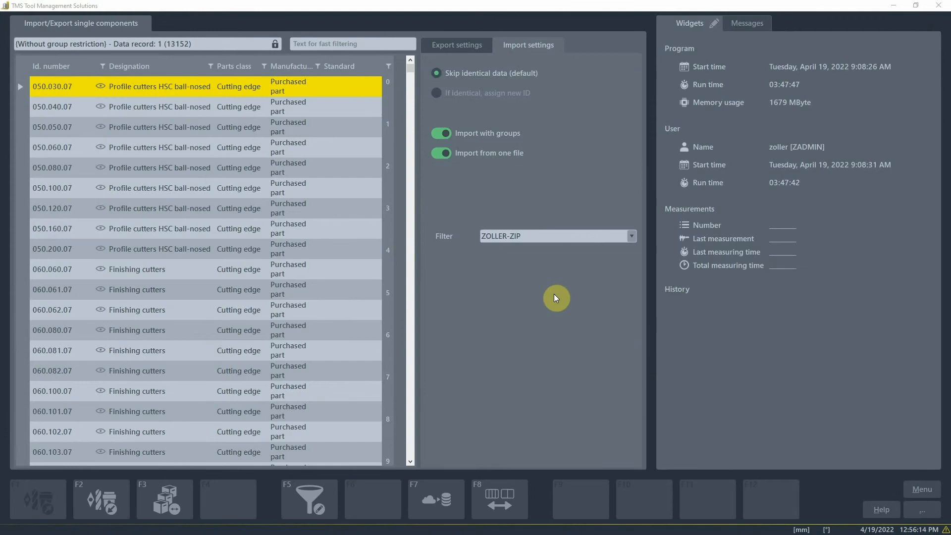
Open single component 233.030.10 from the Milling > Highfeed cutters HPC ap<3xD > 233 group
{"action": "left_click", "coordinate": [922, 485]}
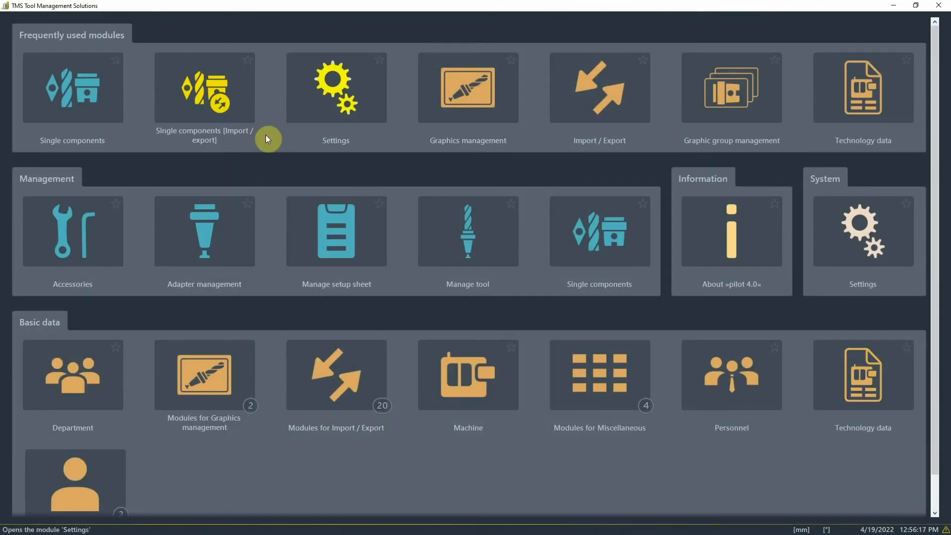
{"action": "left_click", "coordinate": [101, 91]}
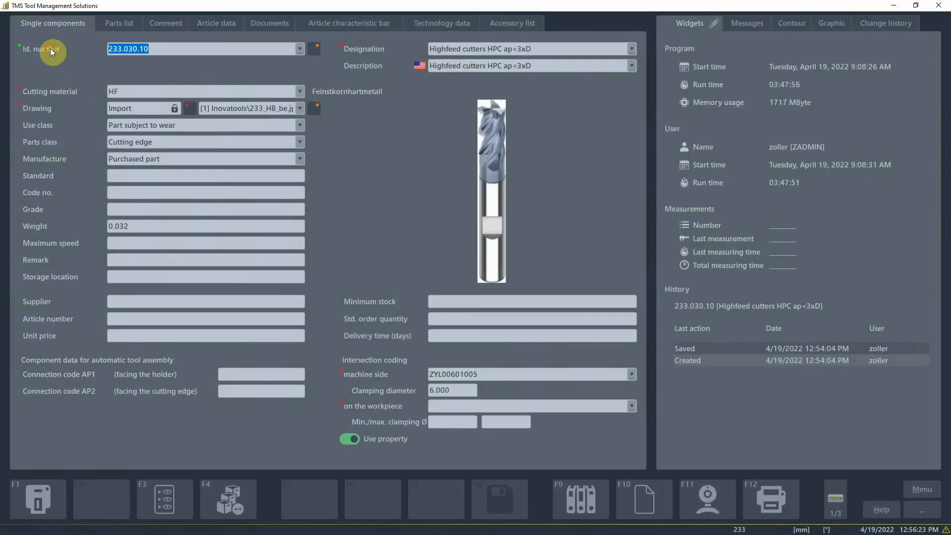
{"action": "left_click", "coordinate": [49, 49]}
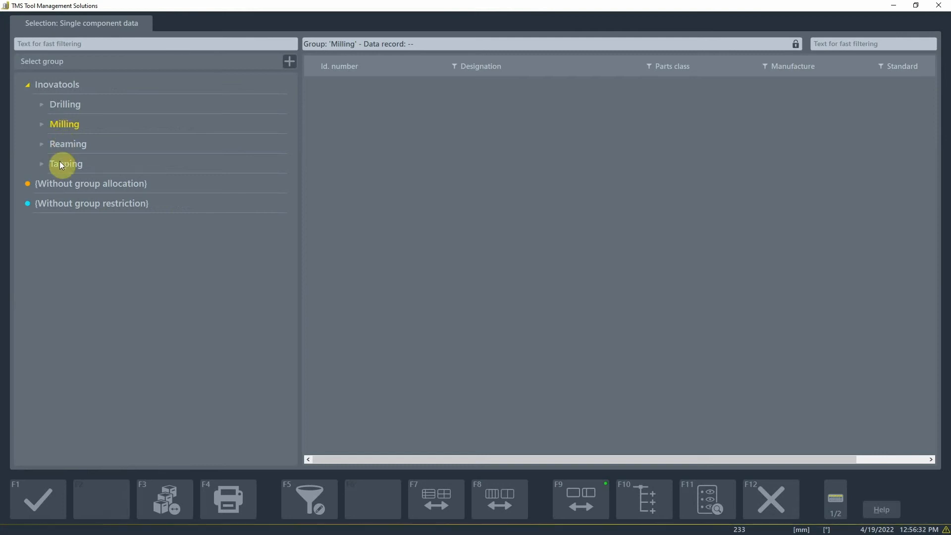
{"action": "left_click", "coordinate": [42, 123]}
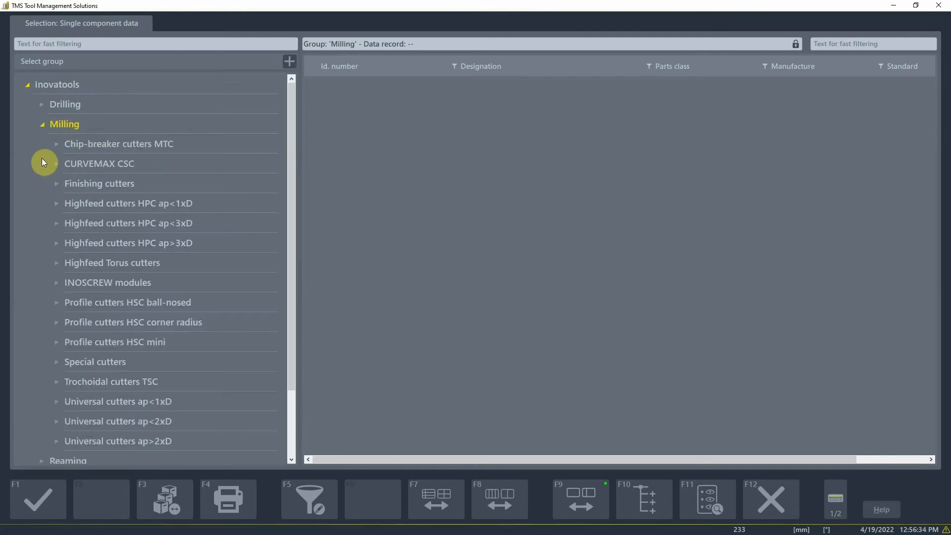
{"action": "left_click", "coordinate": [57, 222]}
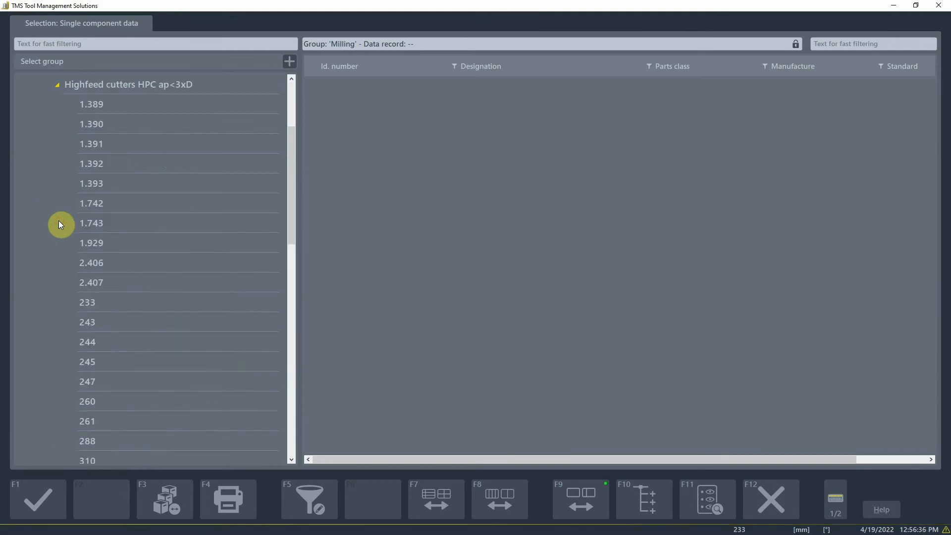
{"action": "left_click", "coordinate": [82, 302]}
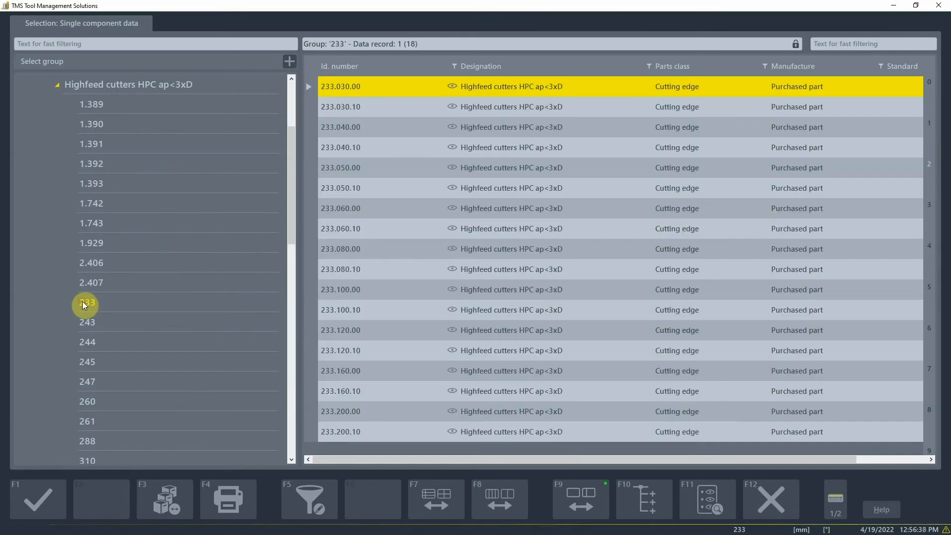
{"action": "left_click", "coordinate": [415, 110]}
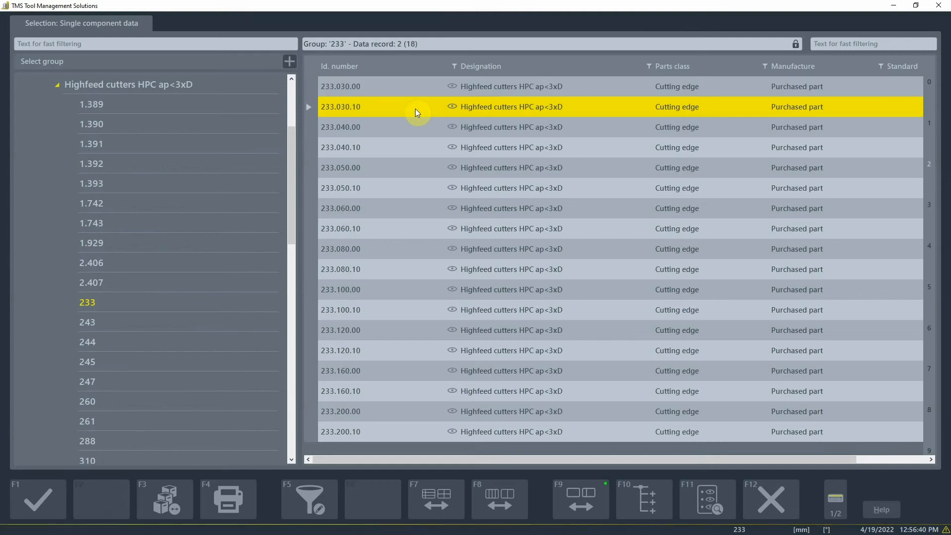
{"action": "double_click", "coordinate": [415, 108]}
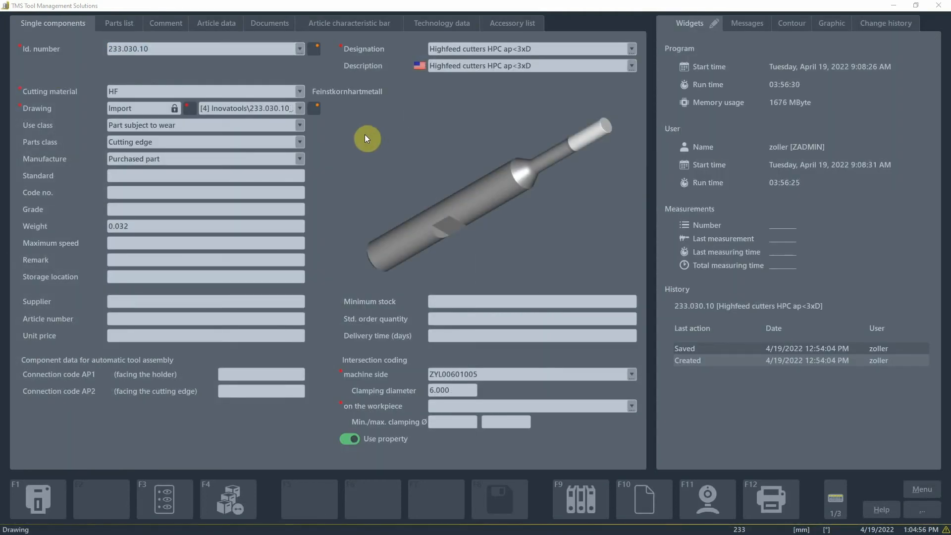
Preview the component's imported drawings in turn: the JPG image, the 2D DXF drawing, and the 3D STEP model
{"action": "left_click", "coordinate": [299, 108]}
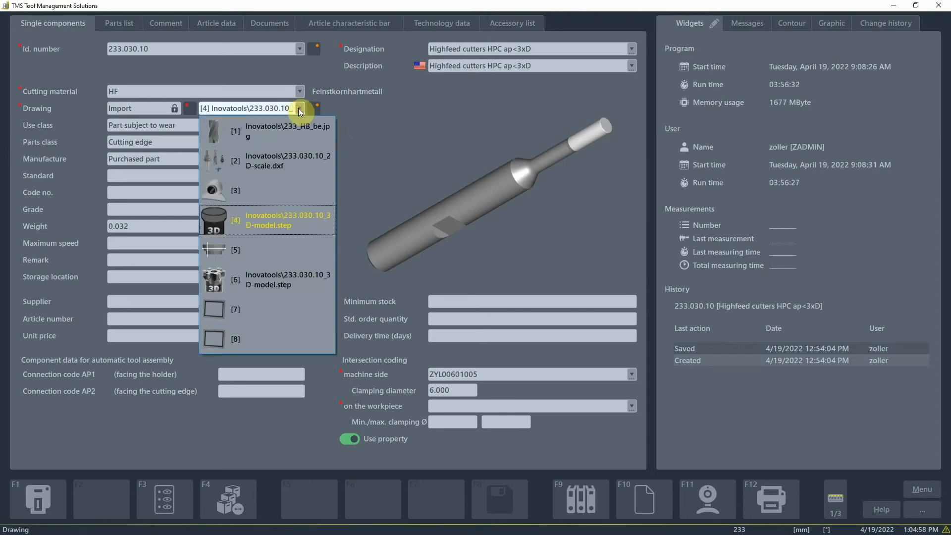
{"action": "left_click", "coordinate": [301, 127]}
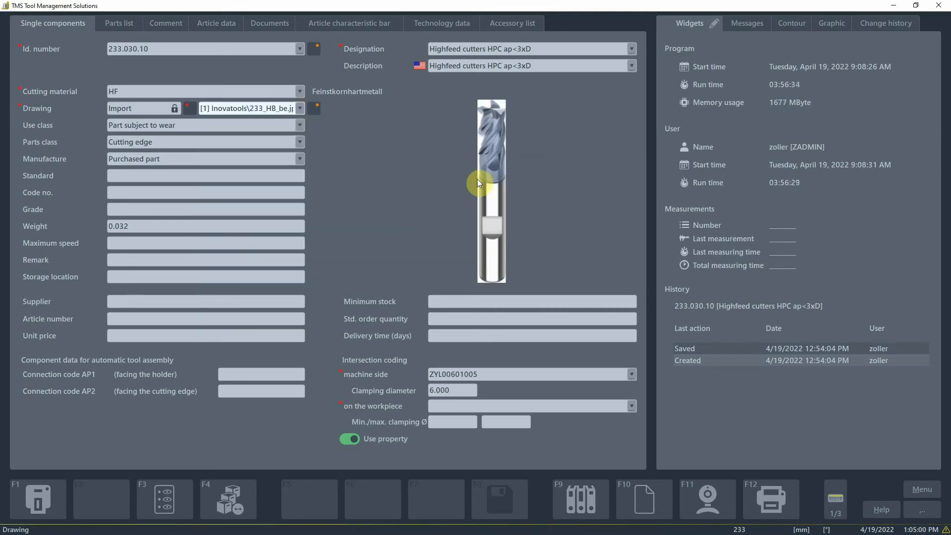
{"action": "left_click", "coordinate": [301, 110]}
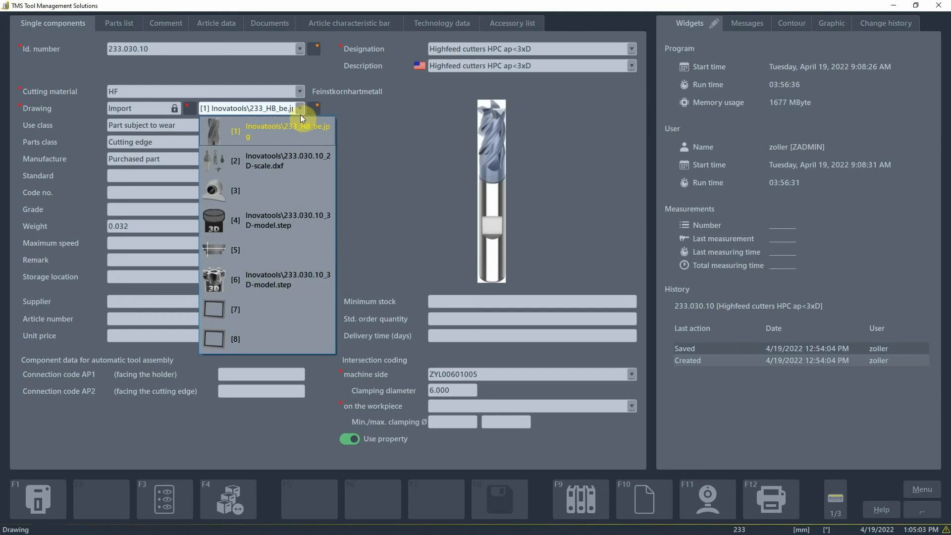
{"action": "left_click", "coordinate": [296, 155]}
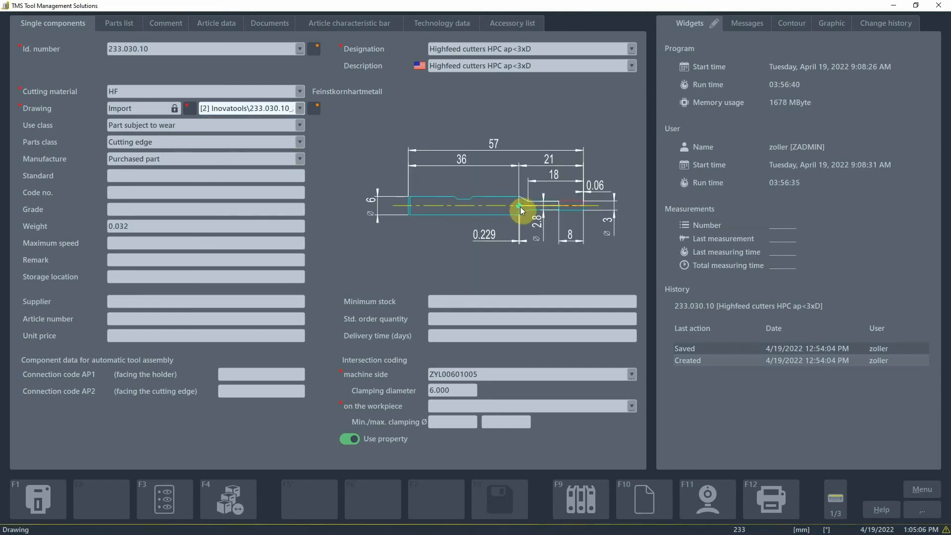
{"action": "left_click", "coordinate": [296, 110]}
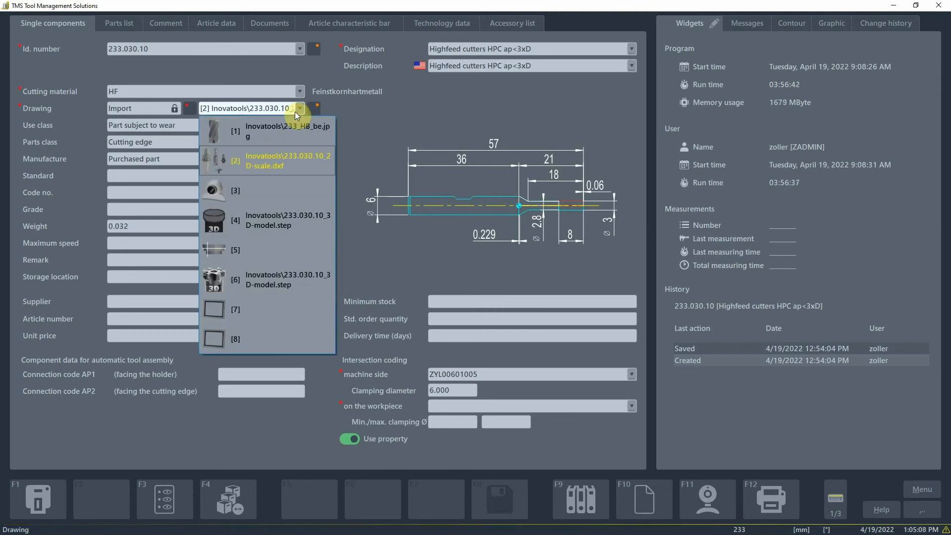
{"action": "left_click", "coordinate": [294, 218]}
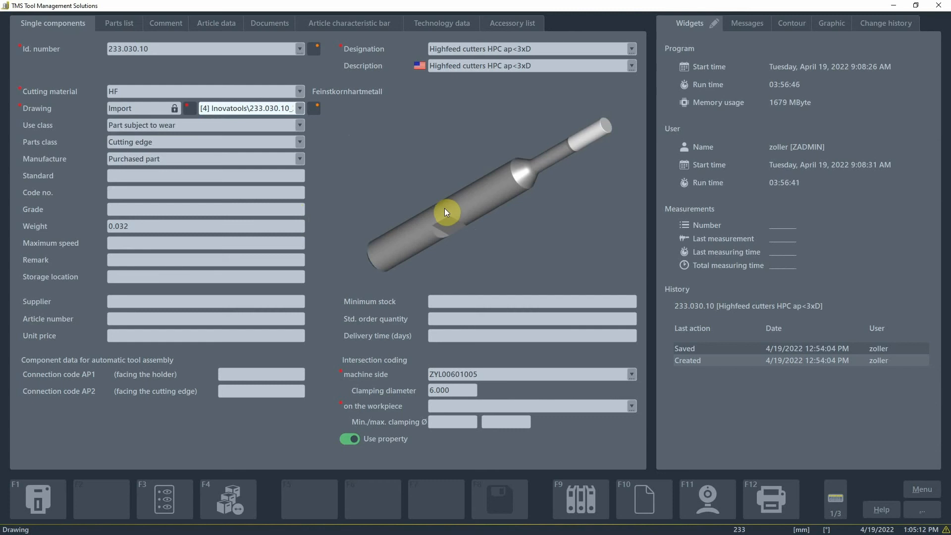
Display the tool contour and inspect the article characteristic bar's dimensions in the rotated 3D main view
{"action": "left_click", "coordinate": [794, 26]}
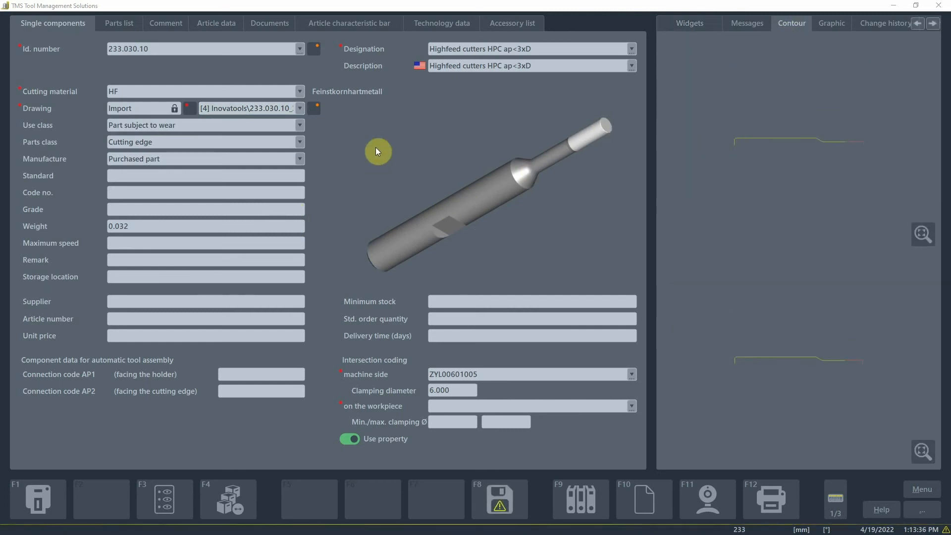
{"action": "left_click", "coordinate": [369, 23]}
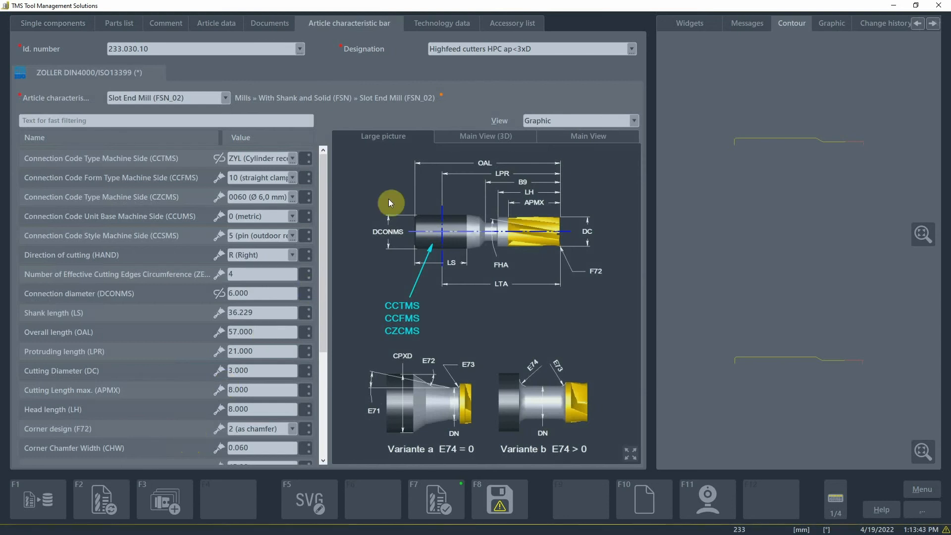
{"action": "left_click", "coordinate": [448, 137]}
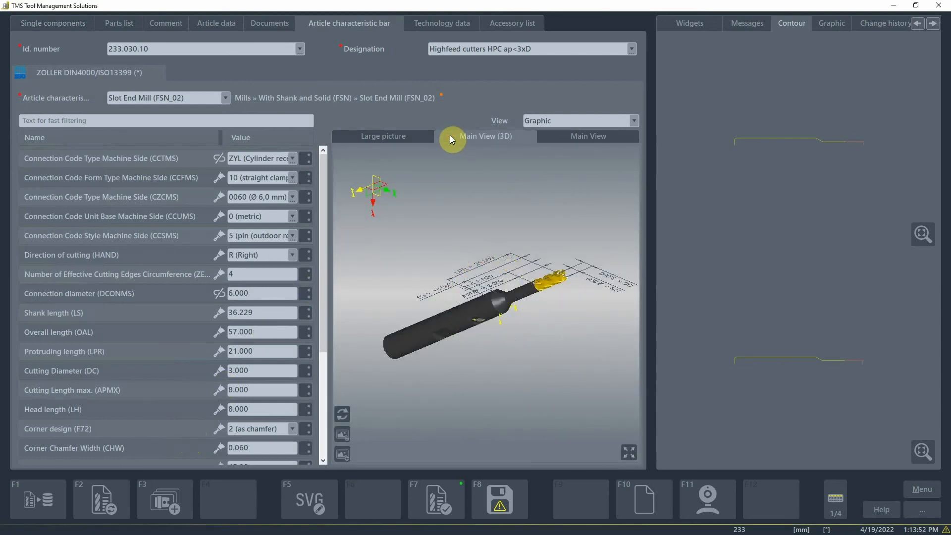
{"action": "left_click_drag", "start_coordinate": [397, 280], "coordinate": [408, 239]}
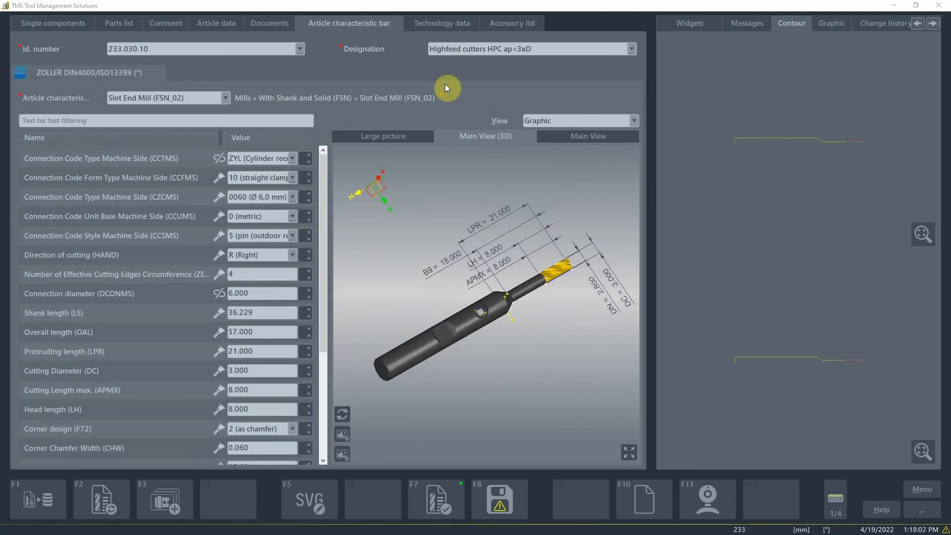
Open the component's technology data and examine the milling cutting values for the available items
{"action": "left_click", "coordinate": [442, 22]}
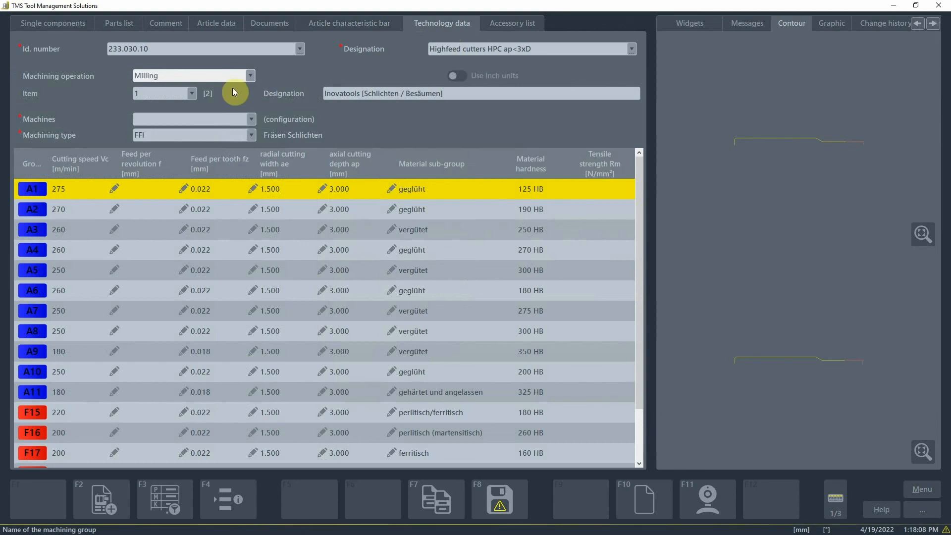
{"action": "left_click", "coordinate": [194, 95]}
{"action": "left_click", "coordinate": [184, 117]}
{"action": "left_click", "coordinate": [192, 96]}
{"action": "left_click", "coordinate": [190, 106]}
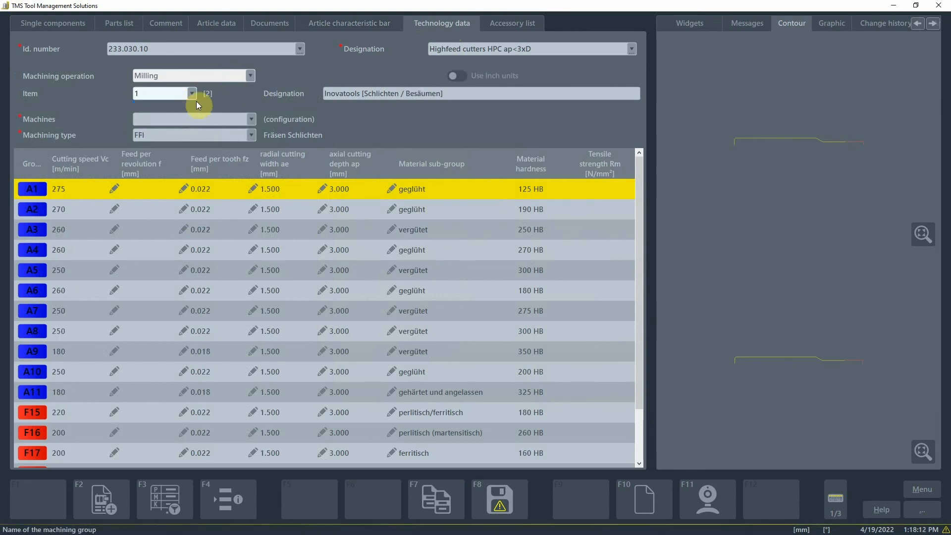